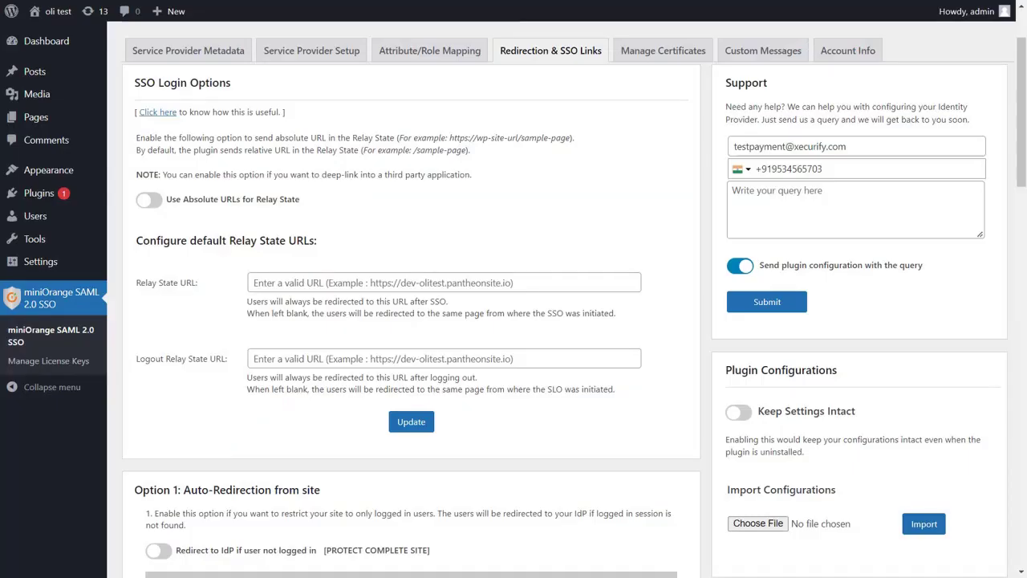
Step: Turn on 'Redirect to IdP if user not logged in' under Option 1, then open an Incognito window
scroll(525, 238, "down", 3)
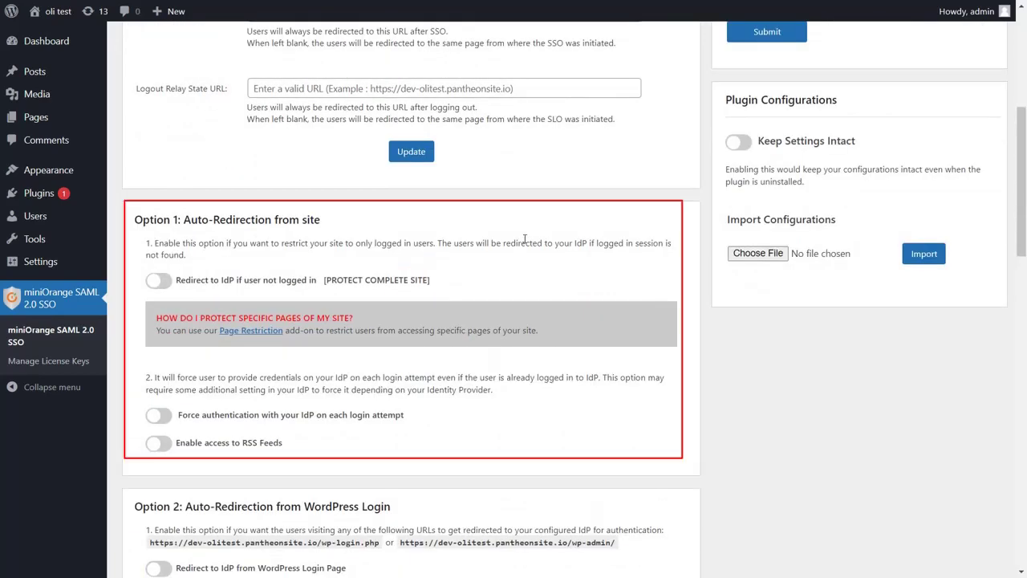
scroll(524, 239, "down", 4)
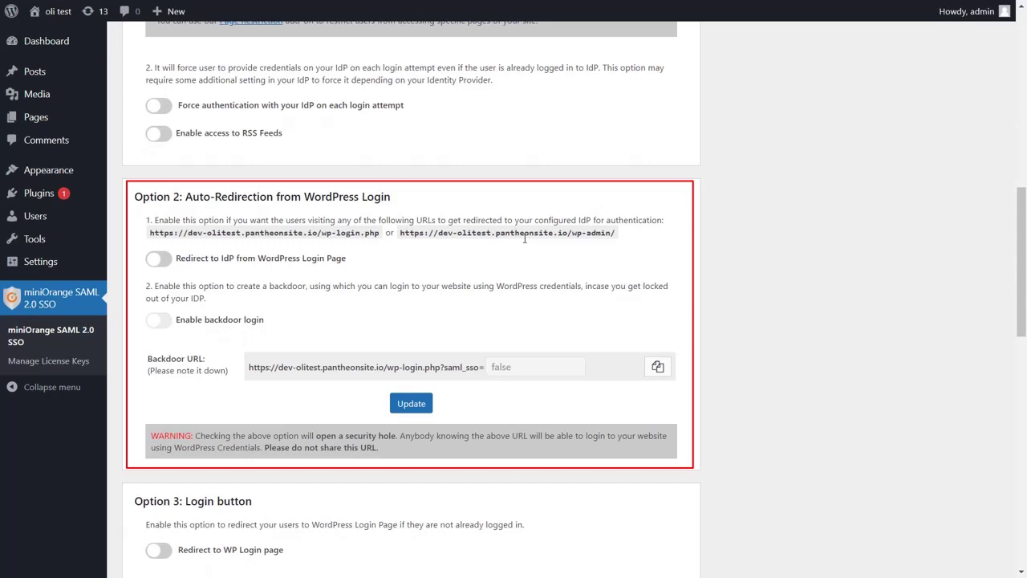
scroll(525, 238, "down", 4)
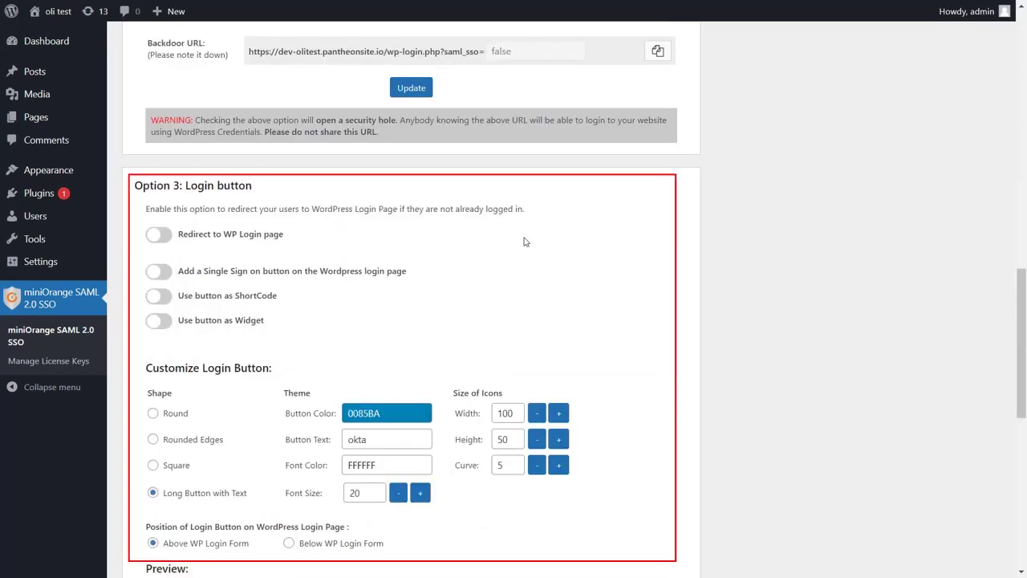
scroll(525, 241, "down", 5)
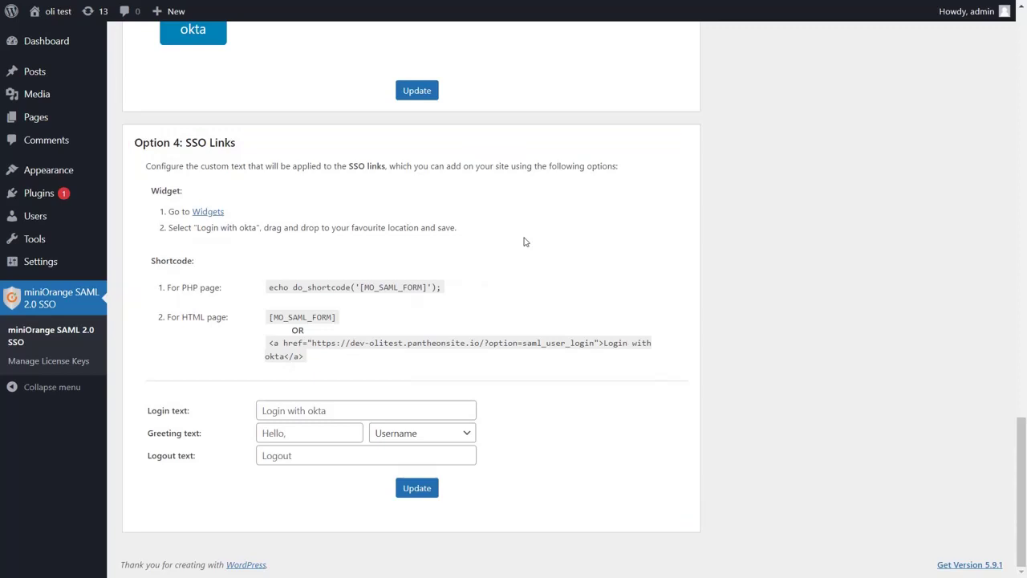
scroll(525, 241, "up", 14)
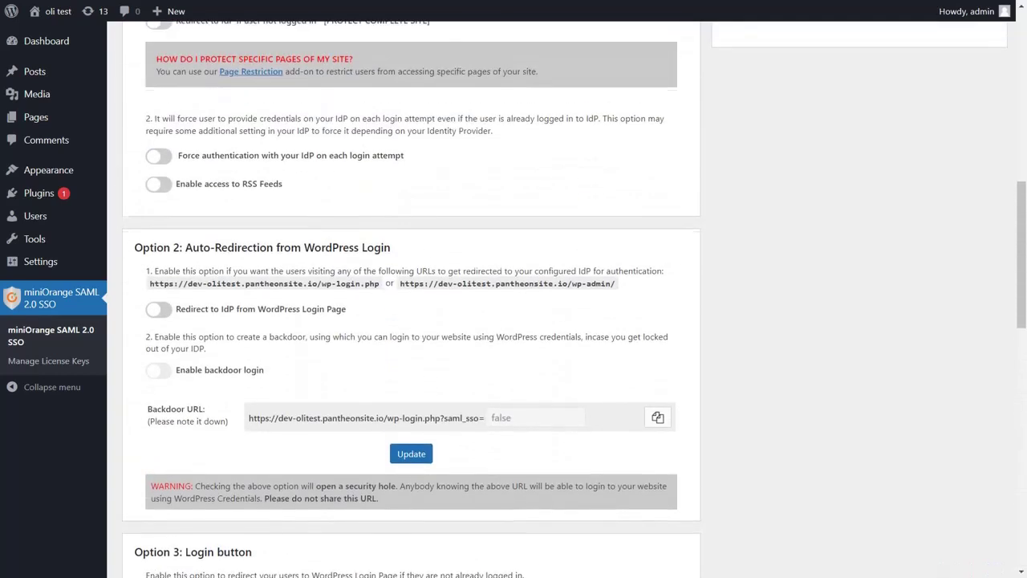
scroll(525, 241, "up", 3)
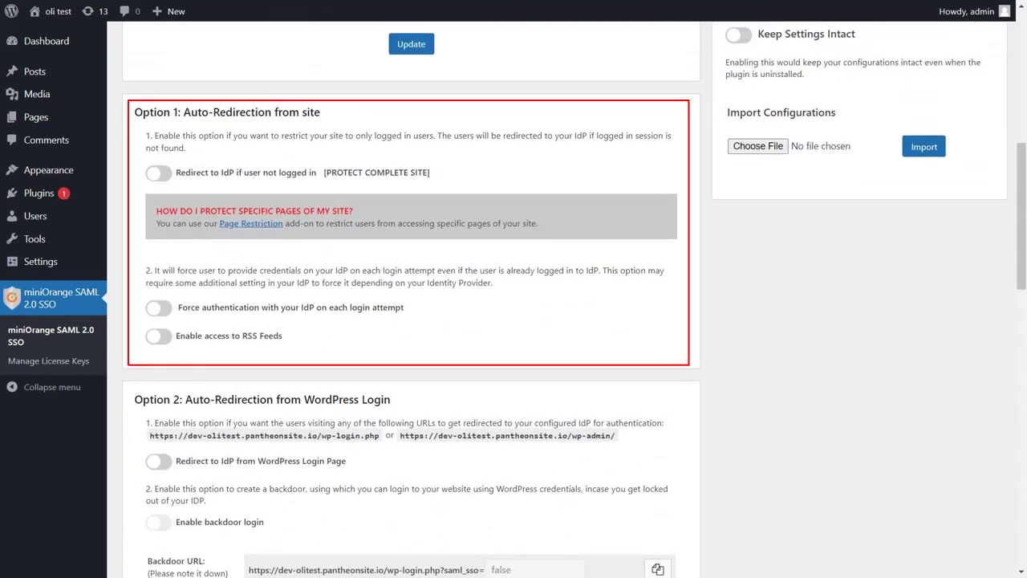
left_click(165, 179)
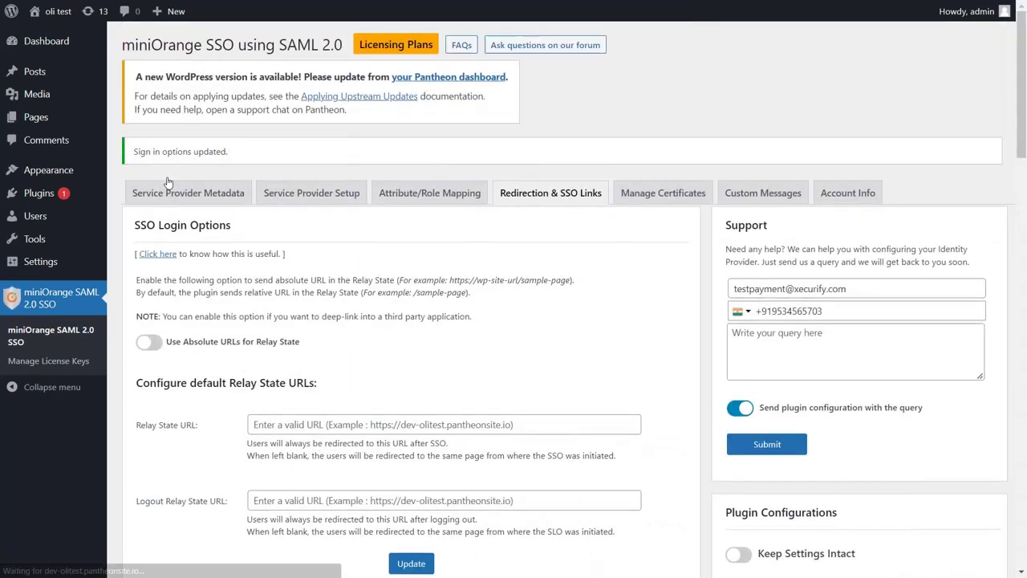
scroll(168, 182, "down", 5)
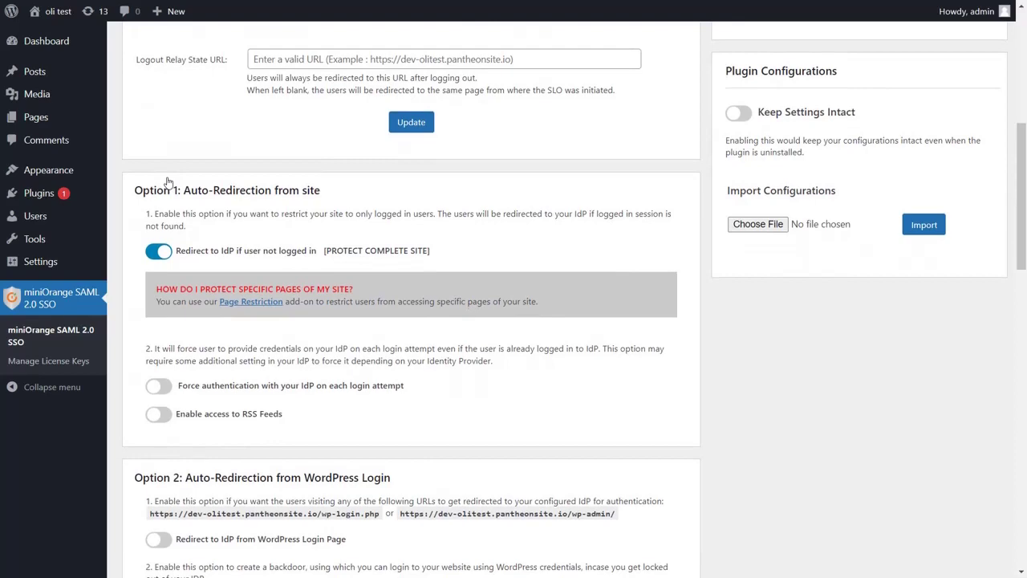
key("ctrl+shift+n")
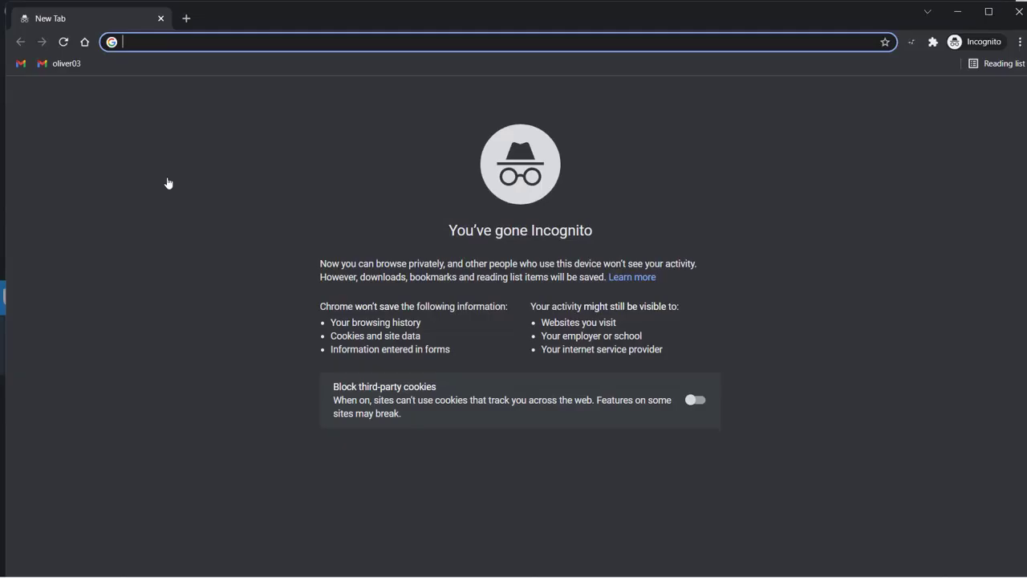
Step: Load dev-olitest.pantheonsite.io in Incognito and sign in to Okta with the test account's username and password
type("https://dev-olitest.pantheonsite.io")
key("Return")
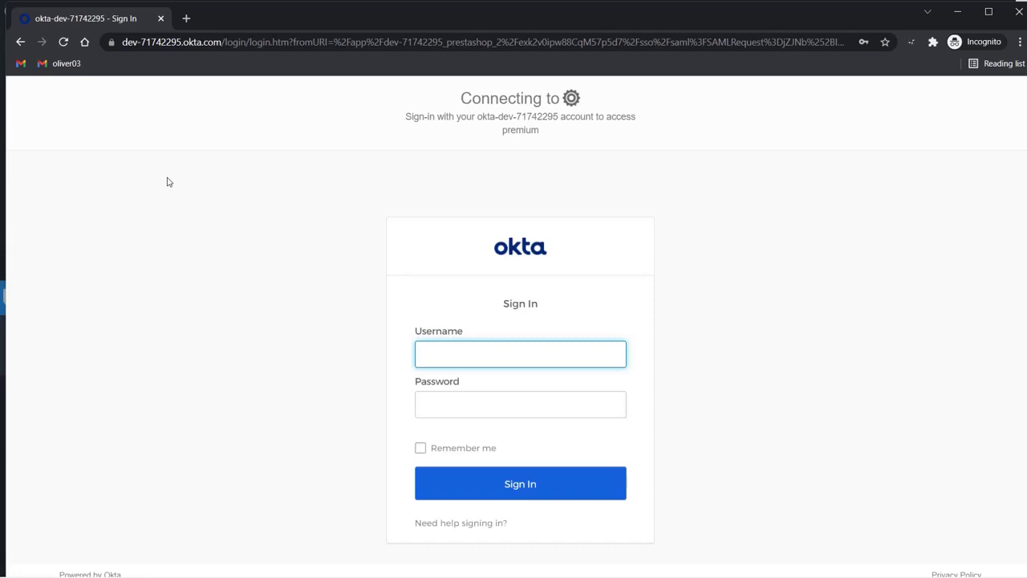
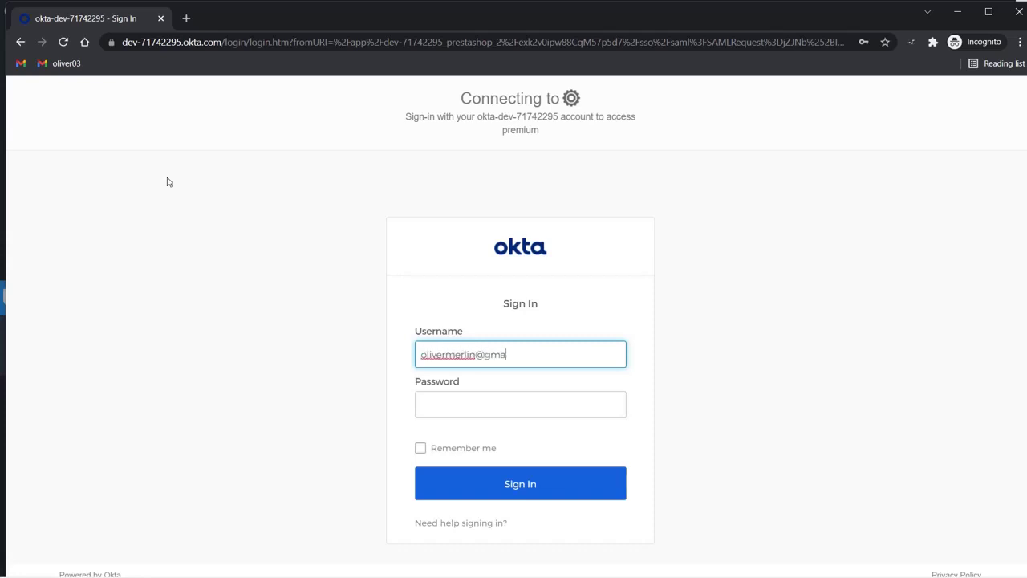
key("Tab")
type("*********")
key("Return")
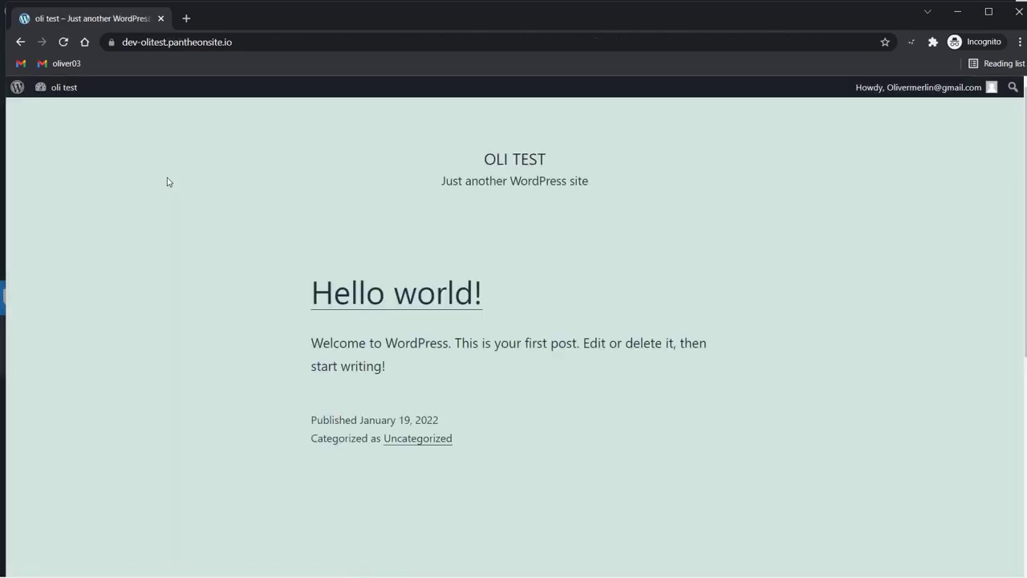
Step: Try enabling 'Force authentication with your IdP on each login attempt' in Option 1
scroll(168, 182, "down", 2)
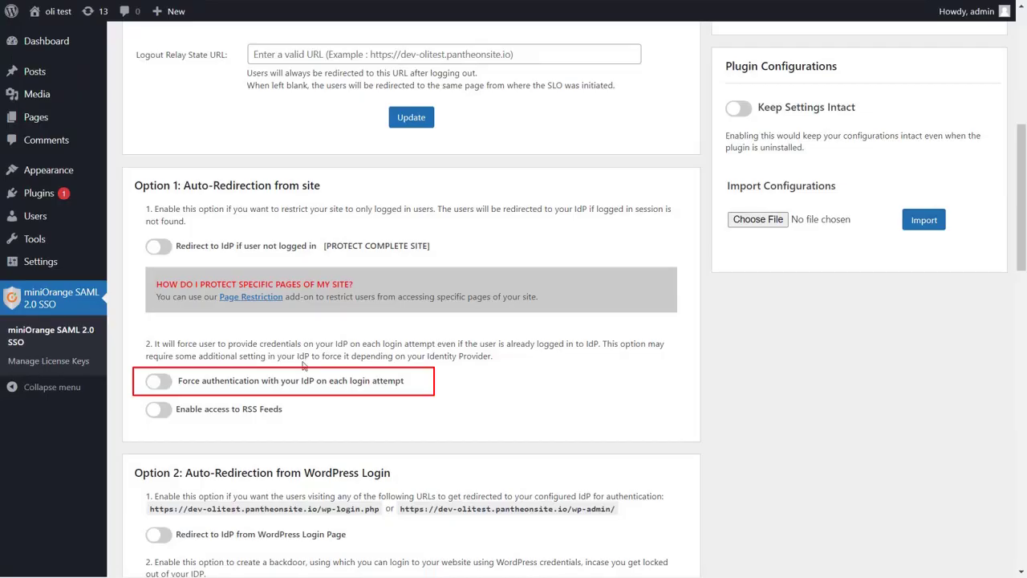
left_click(163, 382)
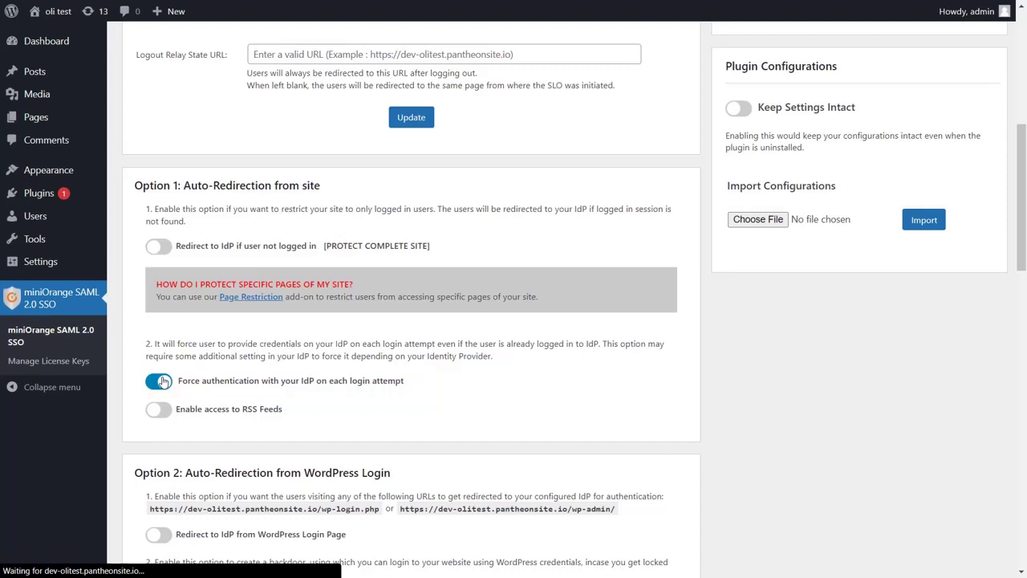
scroll(410, 321, "down", 3)
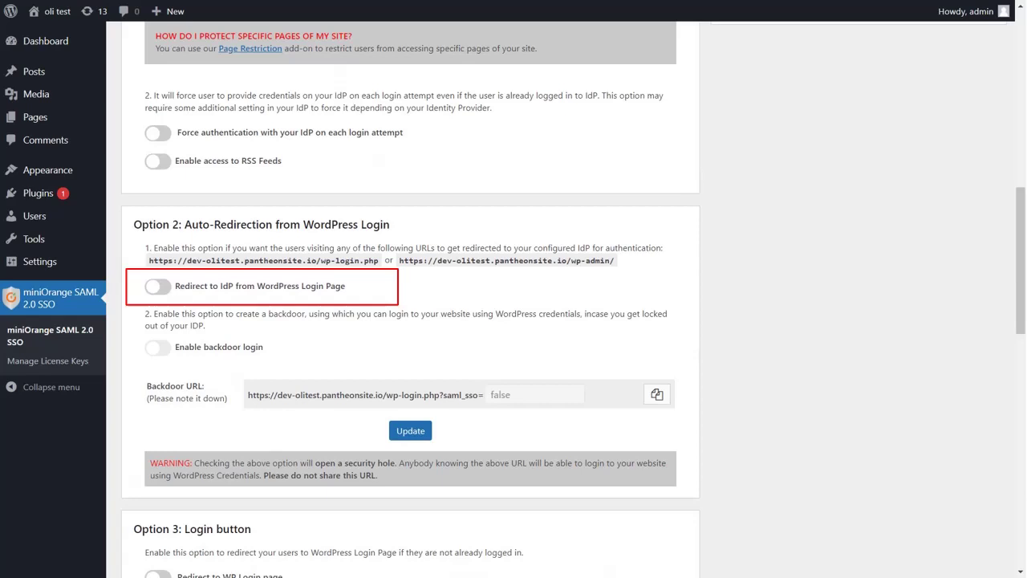
Step: Enable 'Redirect to IdP from WordPress Login Page' and open the copied wp-login.php URL in Incognito
left_click(159, 286)
scroll(160, 289, "down", 8)
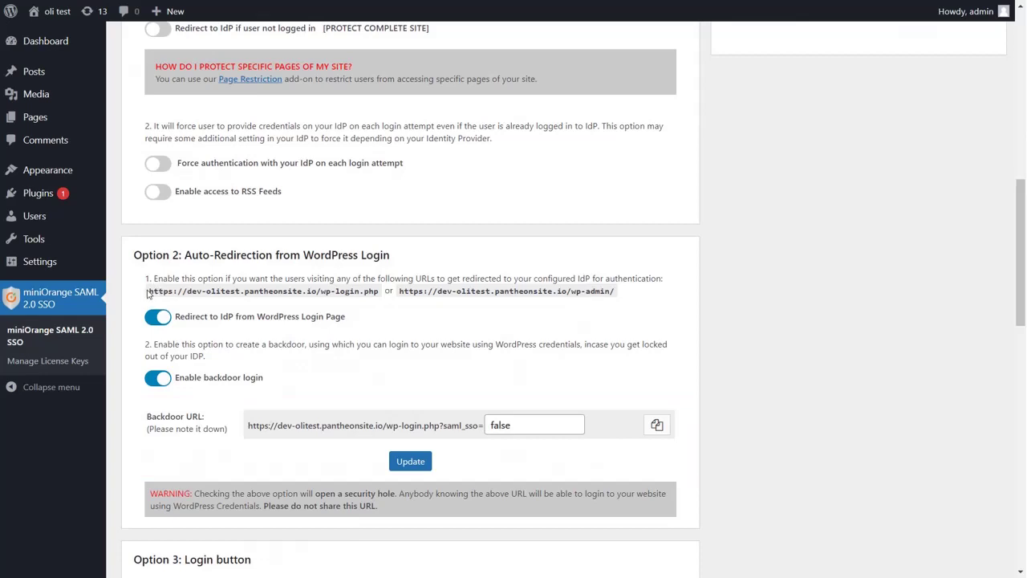
left_click_drag(150, 290, 379, 292)
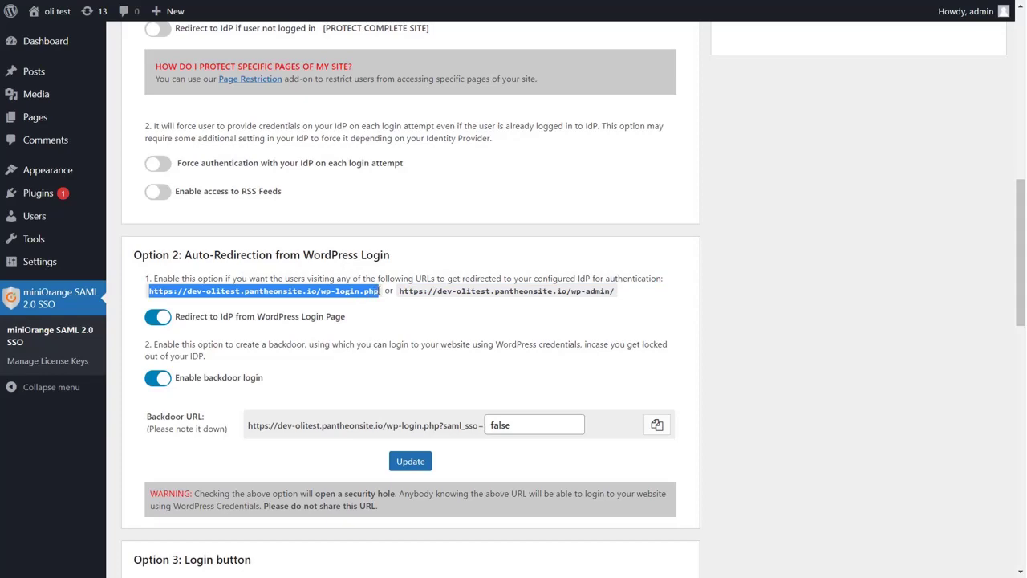
key("ctrl+c")
key("ctrl+shift+n")
key("ctrl+v")
key("Return")
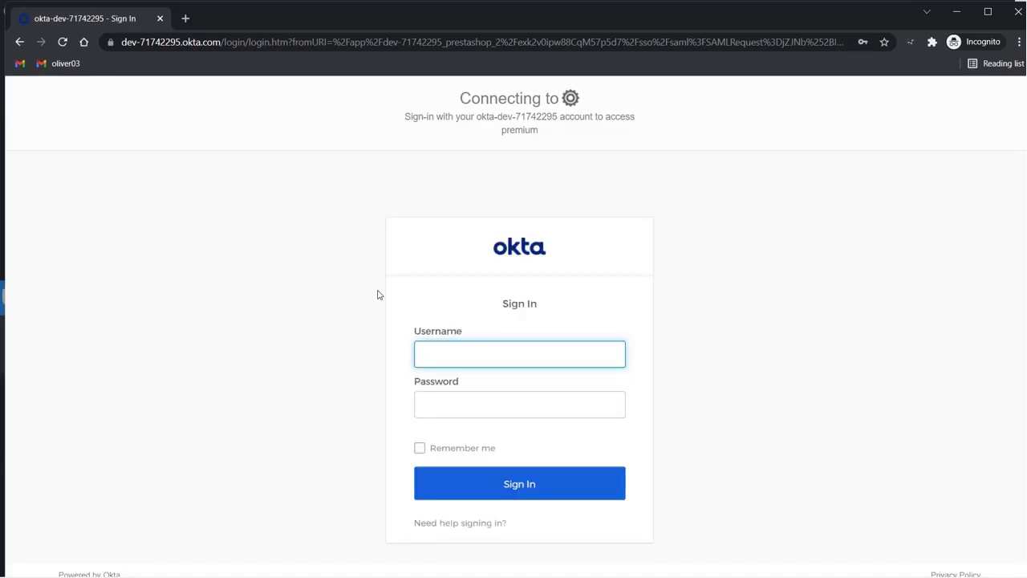
Step: Sign in to Okta with the test account's username and password, then return to the miniOrange settings
key("Tab")
type("********")
key("Return")
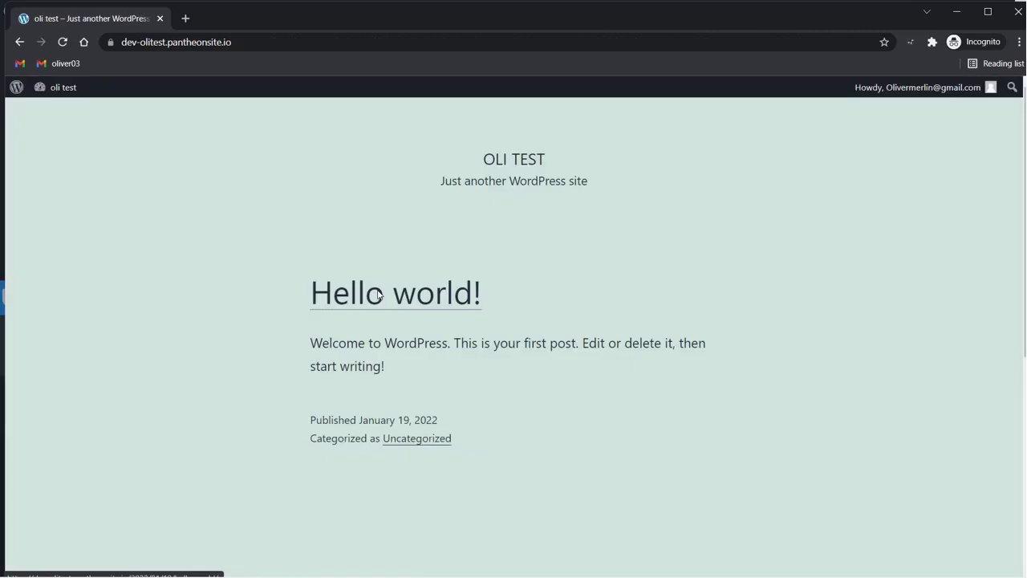
scroll(379, 295, "down", 2)
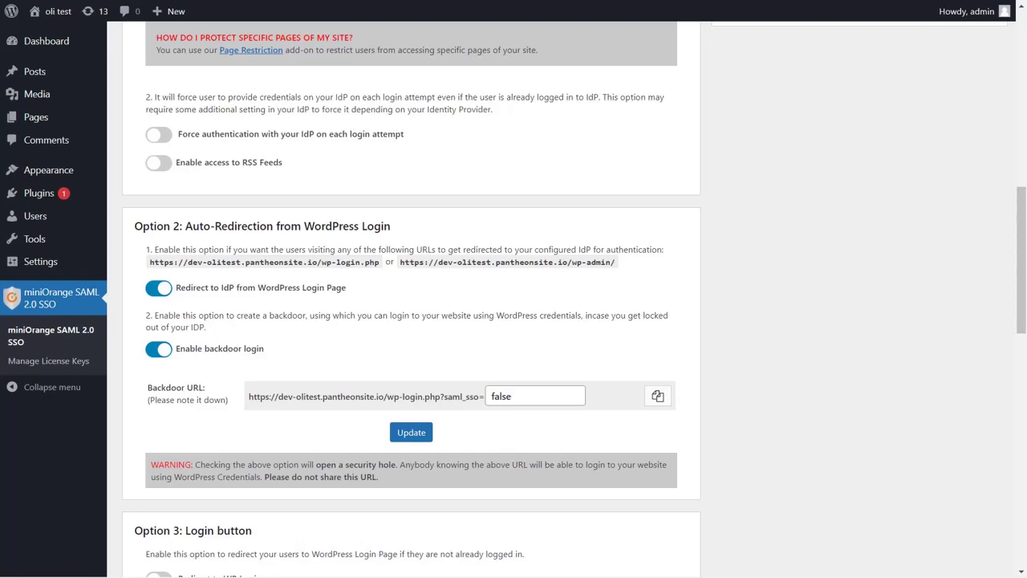
Step: Save the welcome-page login and thank-you-page logout relay state URLs, then load the site in Incognito
scroll(514, 297, "up", 6)
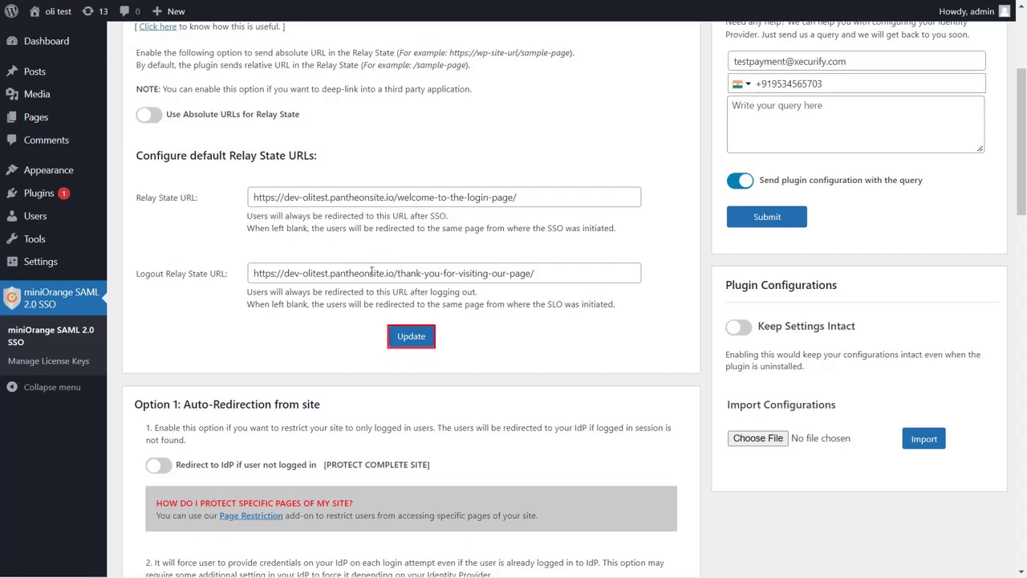
left_click(413, 338)
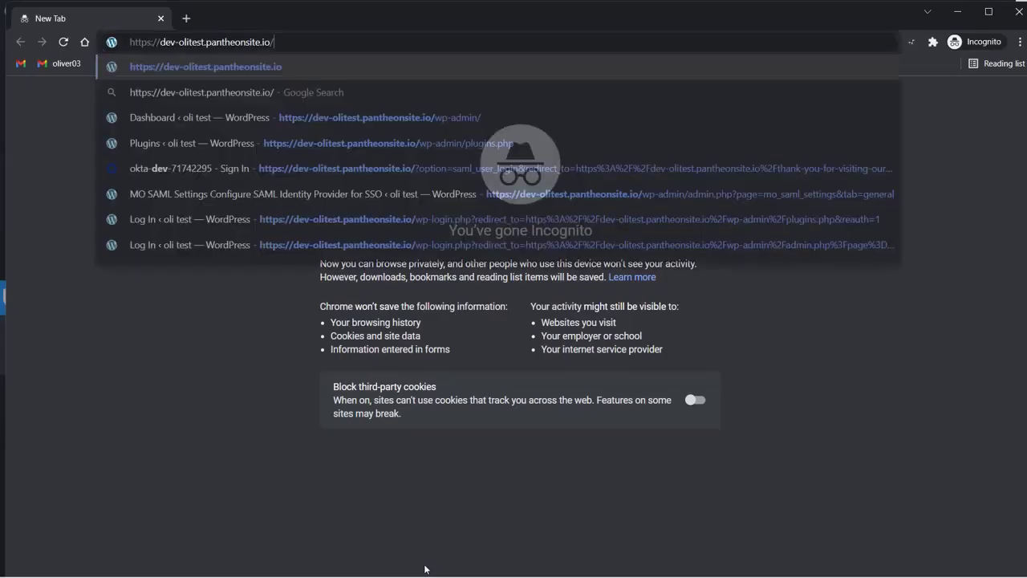
key("Return")
Step: Sign in through the site's 'Login with okta' link using the test account's username and password
scroll(685, 262, "down", 10)
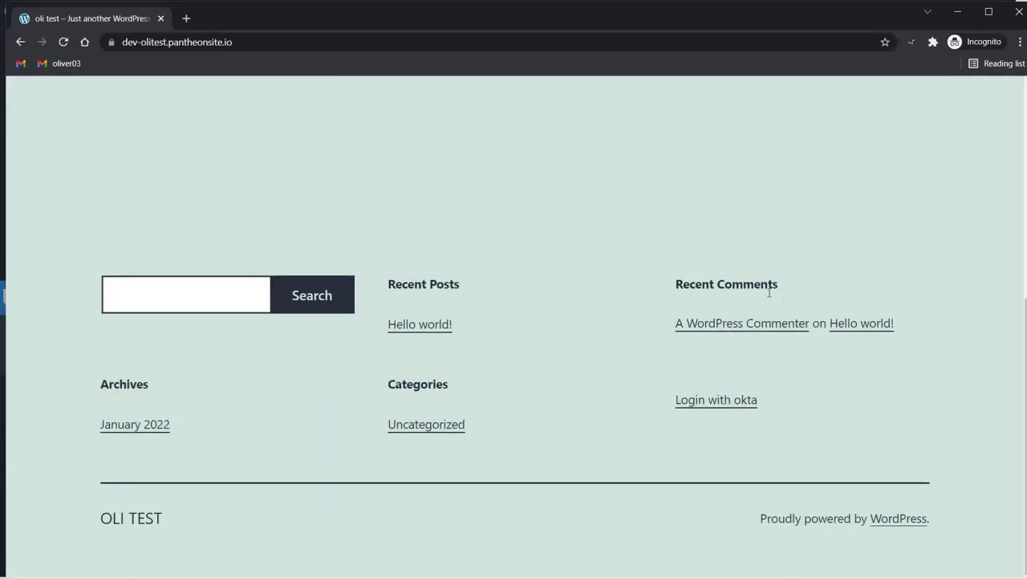
left_click(716, 402)
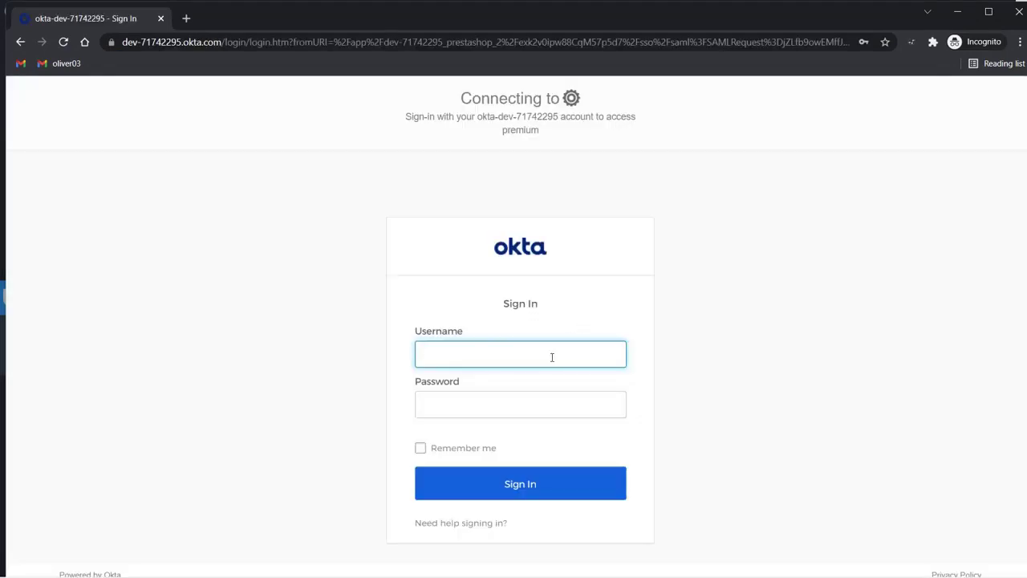
key("Tab")
type("*******")
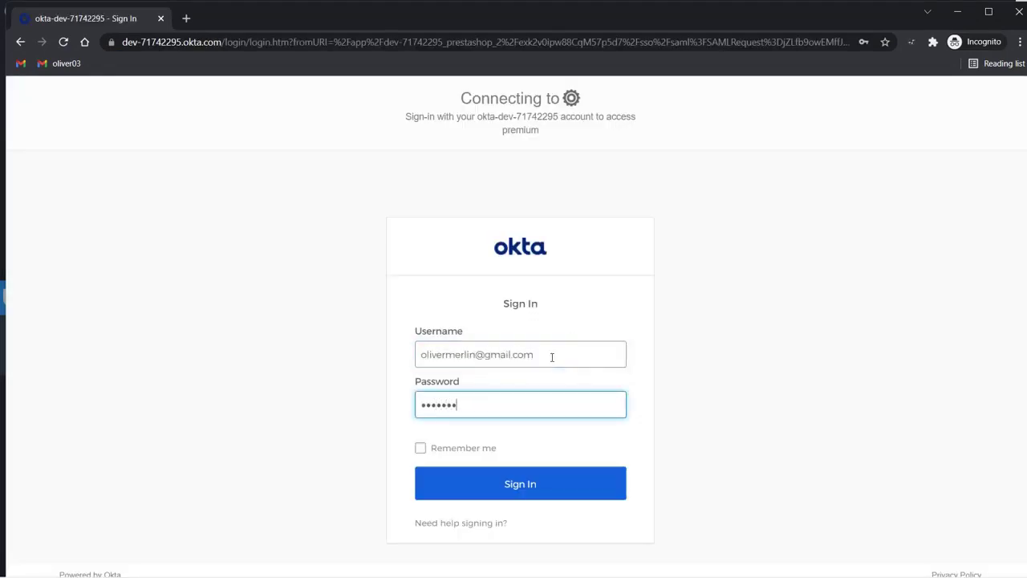
key("Return")
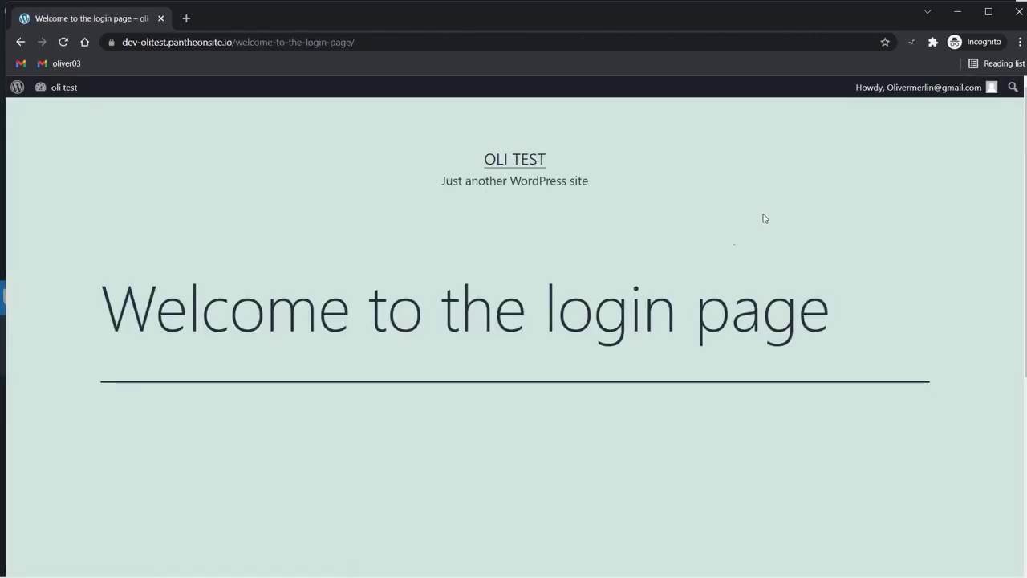
Step: Log out of the WordPress site from the Howdy menu to reach the thank-you page
mouse_move(995, 88)
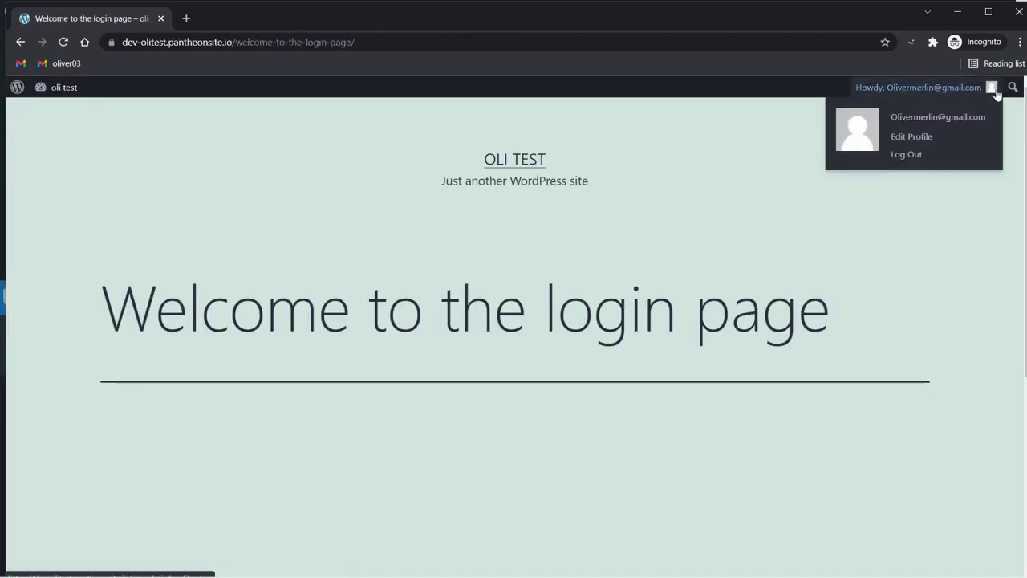
left_click(915, 154)
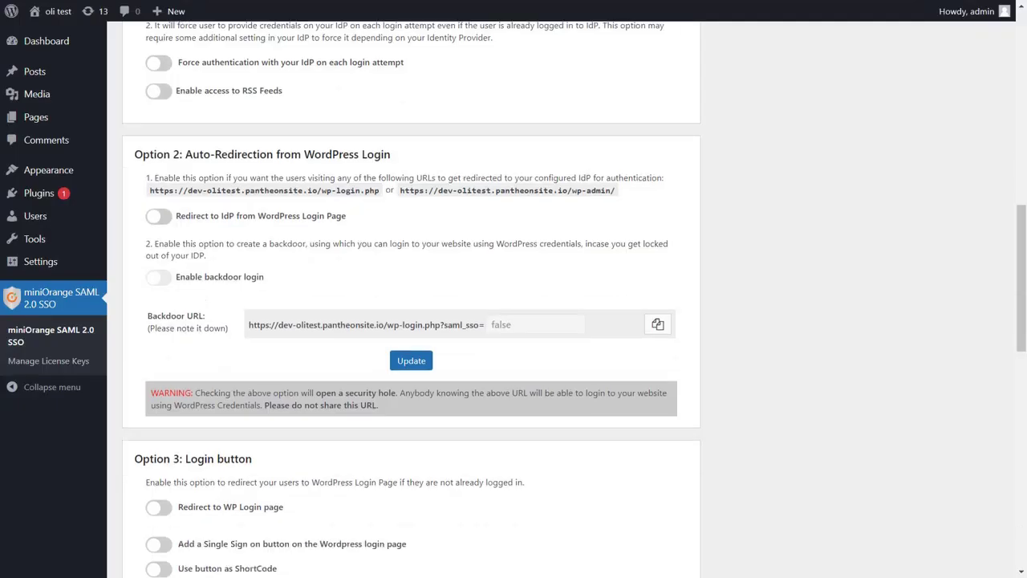
scroll(411, 321, "down", 4)
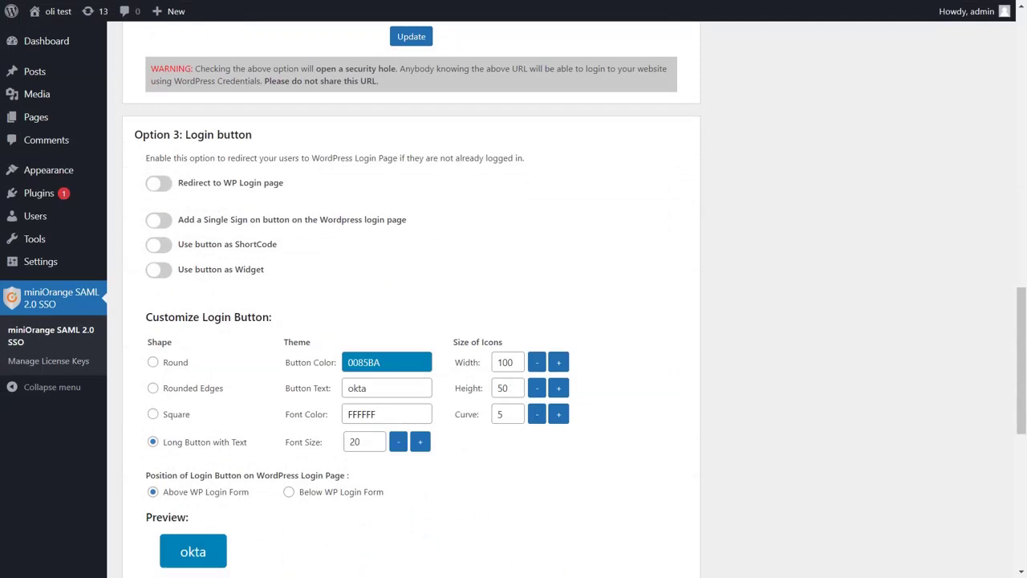
Step: Turn on 'Redirect to WP Login page'
left_click(161, 184)
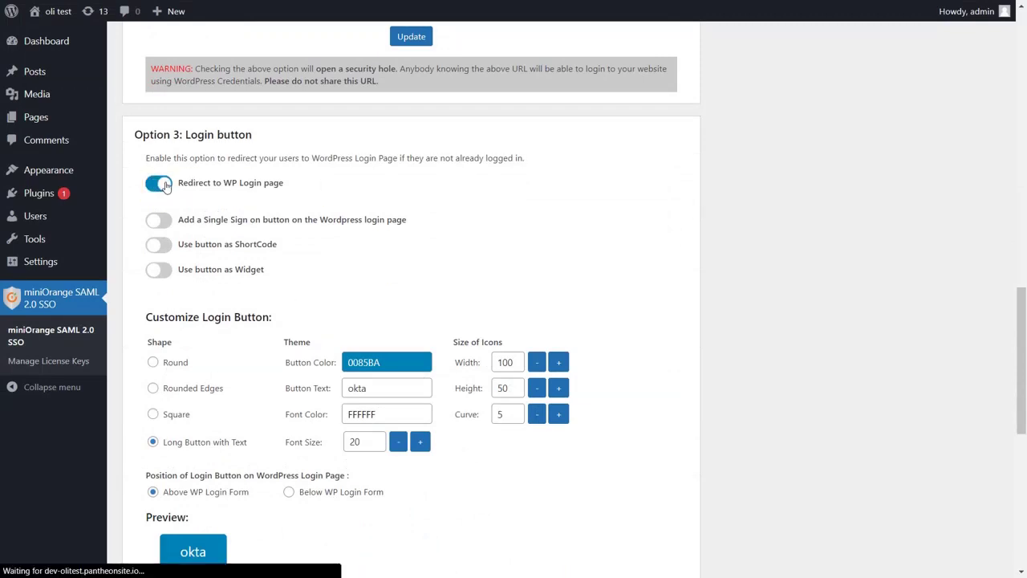
scroll(166, 187, "down", 8)
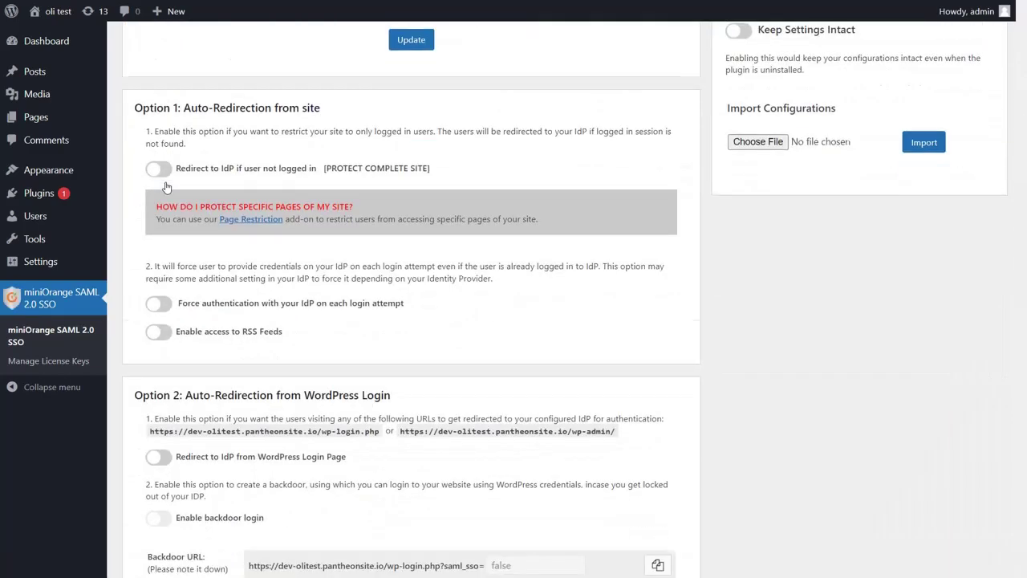
scroll(166, 187, "down", 6)
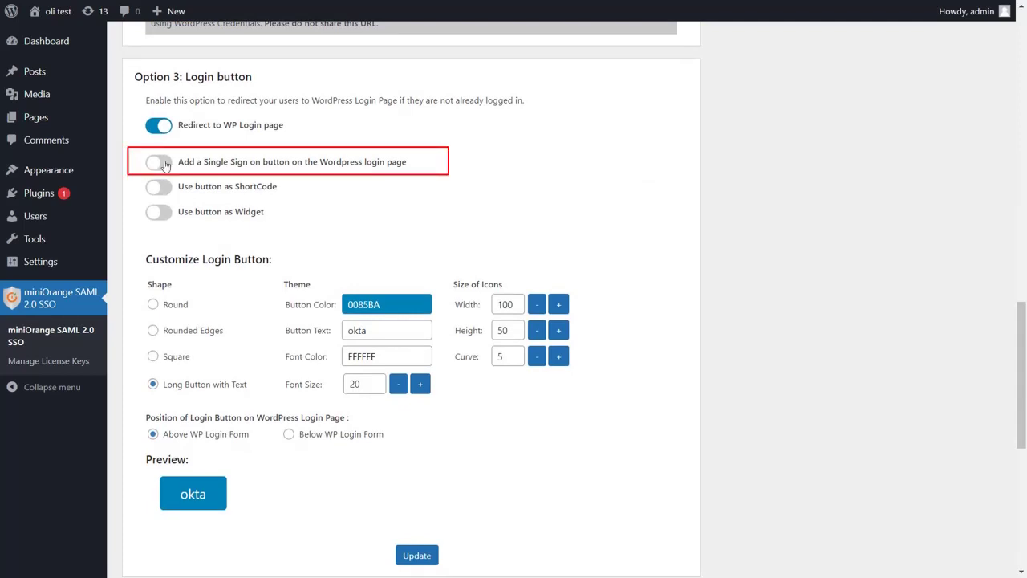
Step: Add a single sign-on button labelled 'okta login' with width 107 to the login page and save
left_click(160, 163)
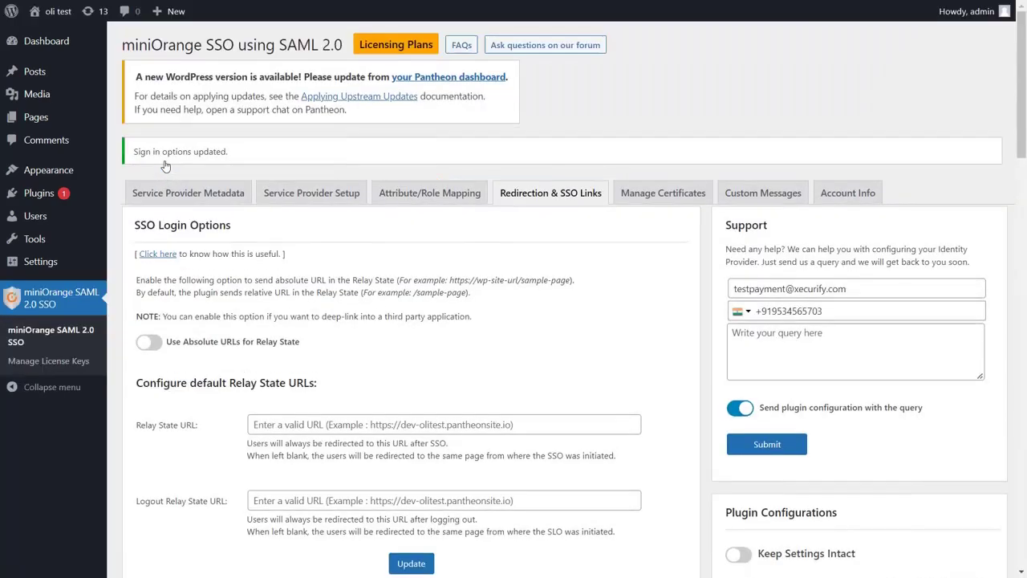
scroll(165, 166, "down", 15)
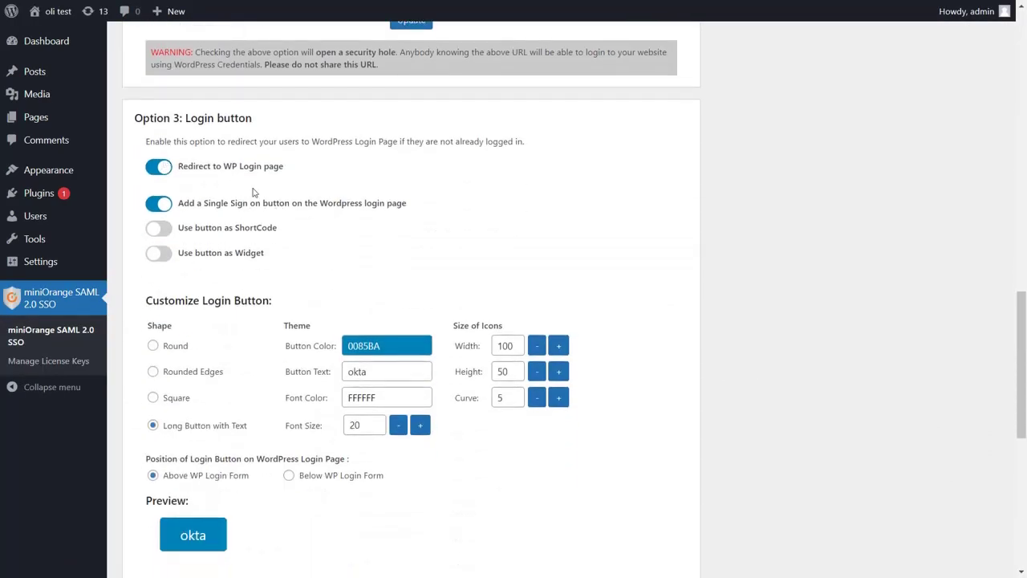
left_click(393, 373)
type("login")
left_click(559, 346)
left_click(559, 346)
left_click(558, 346)
left_click(558, 346)
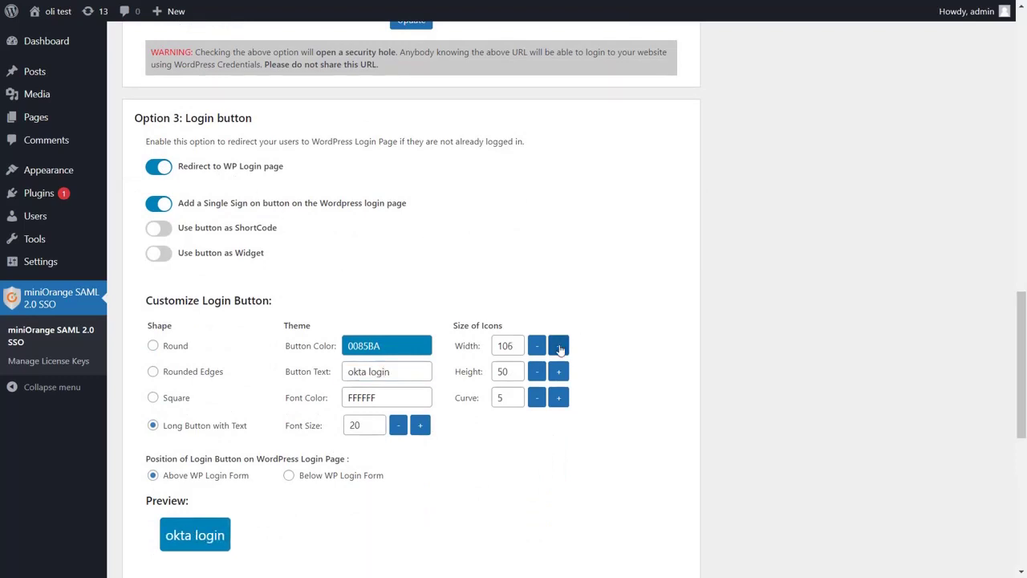
left_click(559, 347)
left_click(559, 346)
left_click(560, 350)
scroll(493, 431, "down", 2)
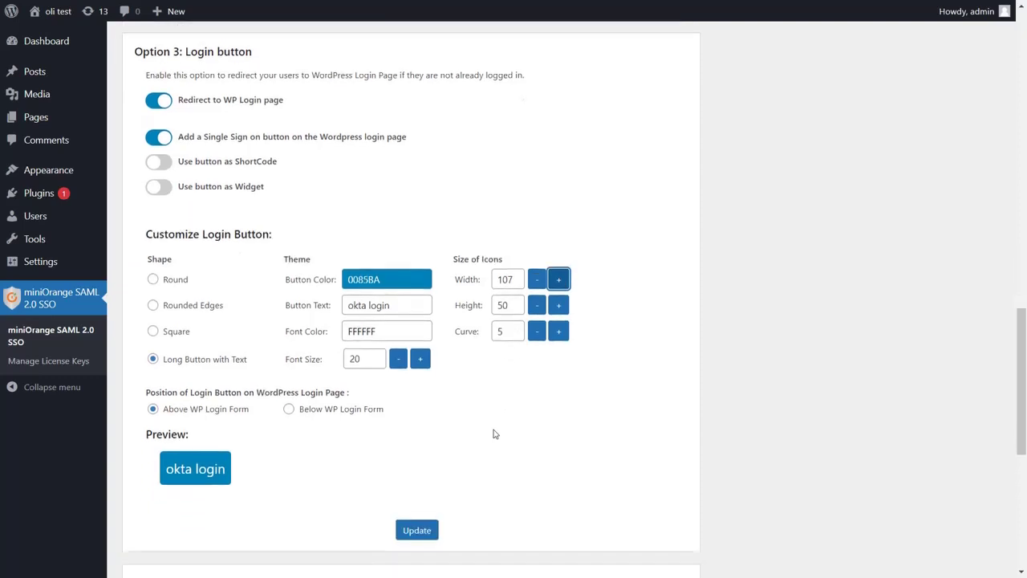
left_click(419, 473)
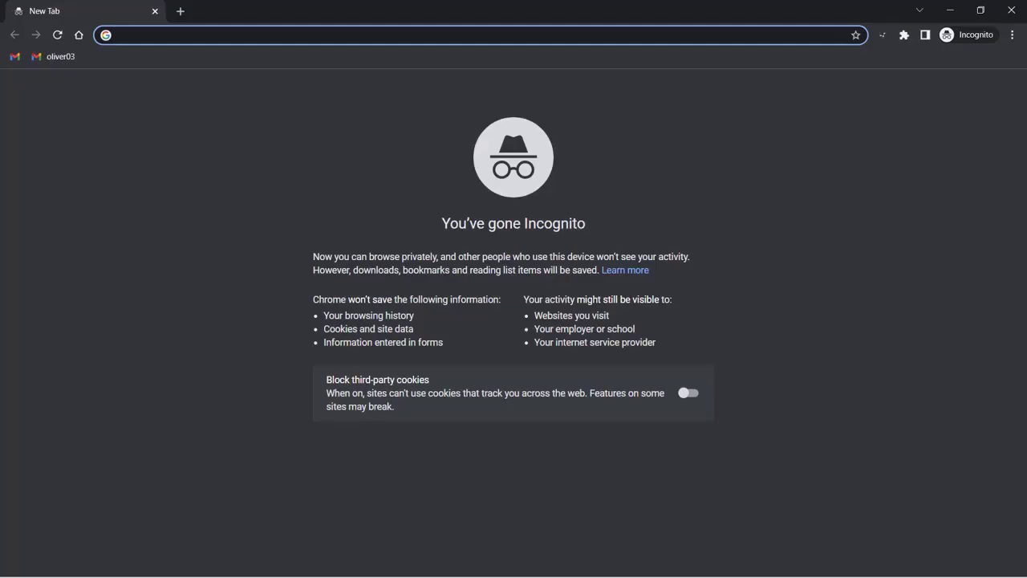
Step: Open wp-login.php in Incognito and sign in via the 'okta login' button with the test Okta account
type("https://dev-olitest.pantheonsite.io/wp-login.php")
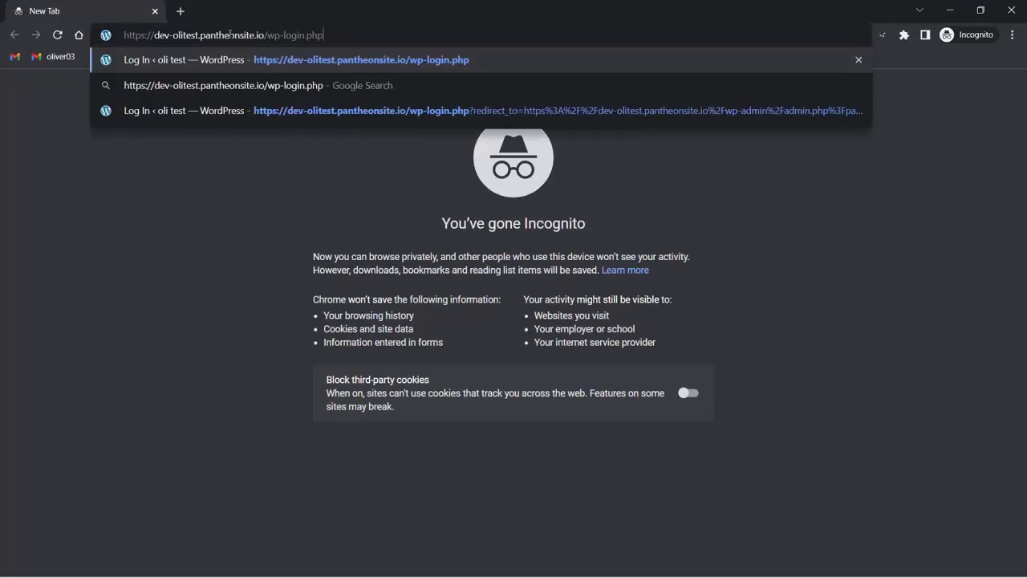
key("Return")
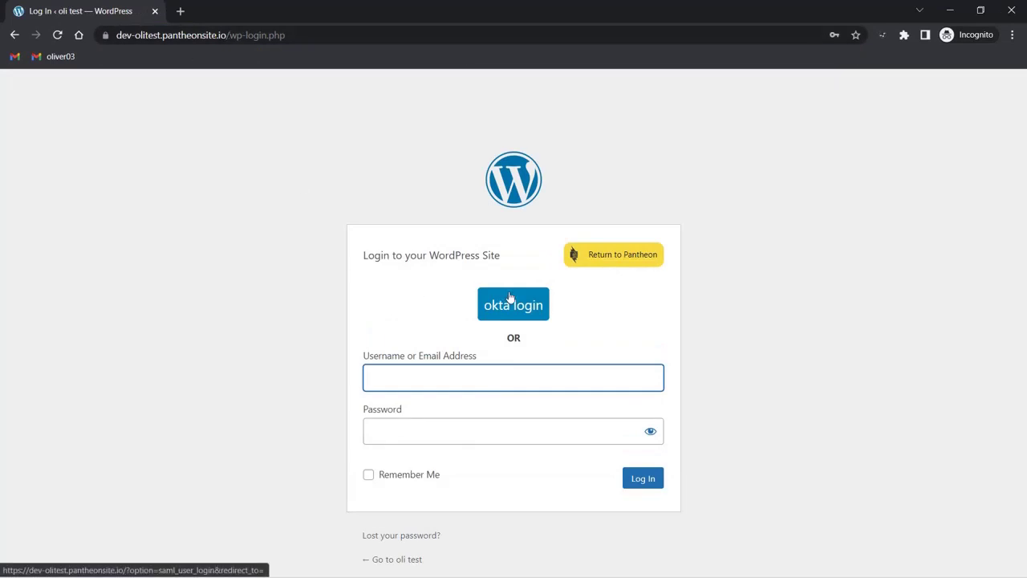
left_click(510, 297)
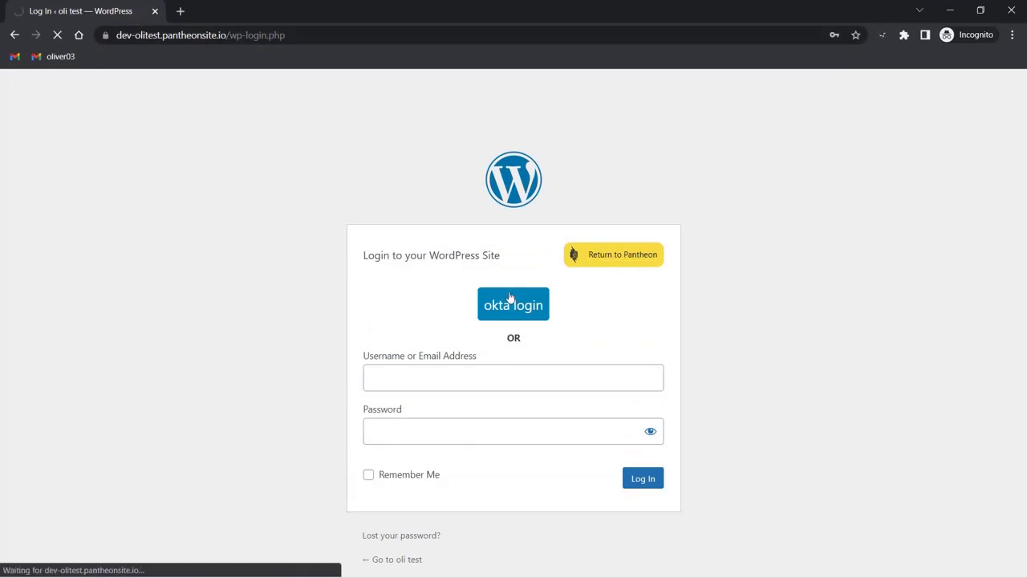
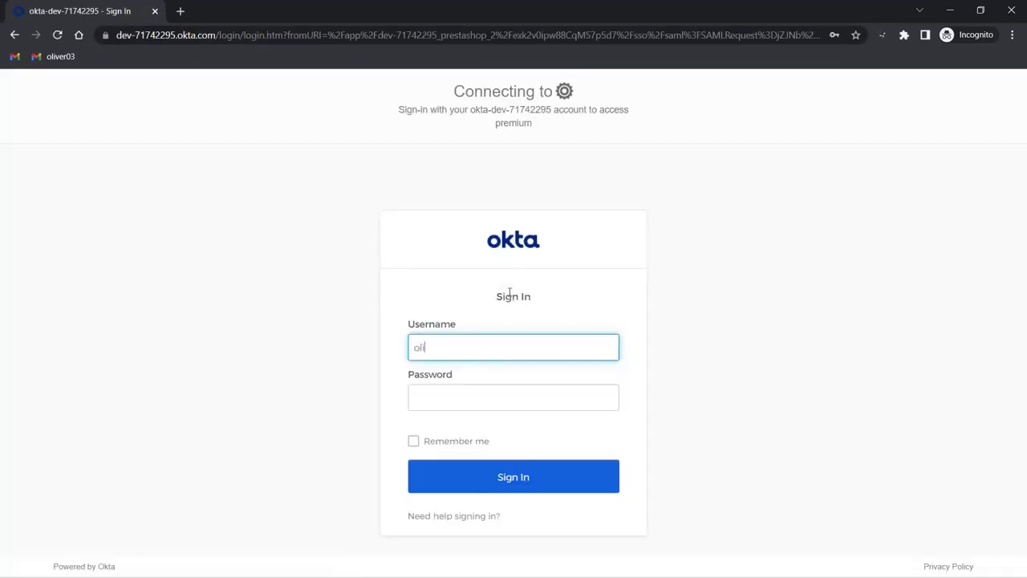
key("Tab")
type("********")
key("Return")
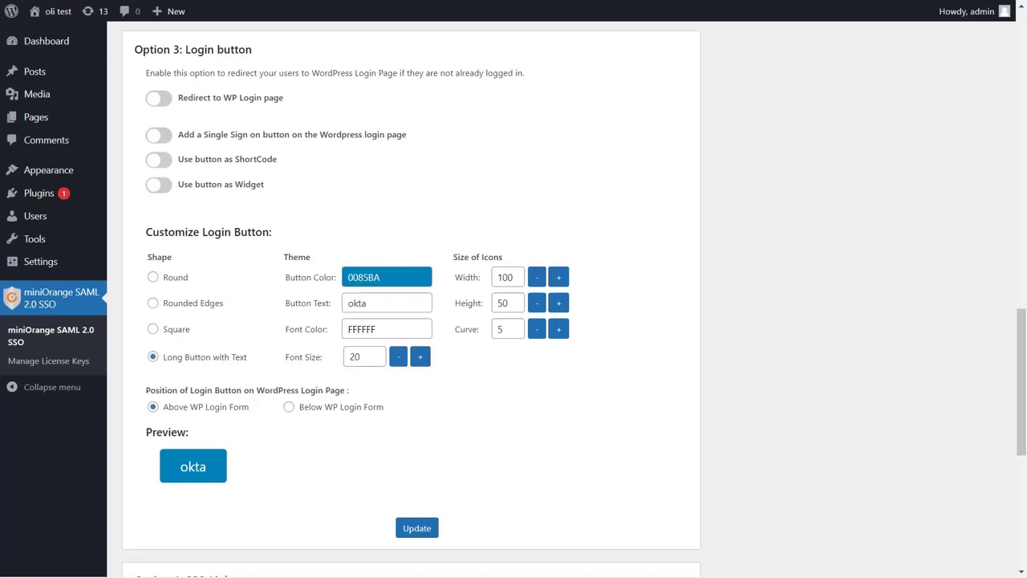
Step: Scroll down to Option 4: SSO Links, showing the 'Login with okta' widget and [MO_SAML_FORM] shortcode
scroll(499, 279, "down", 5)
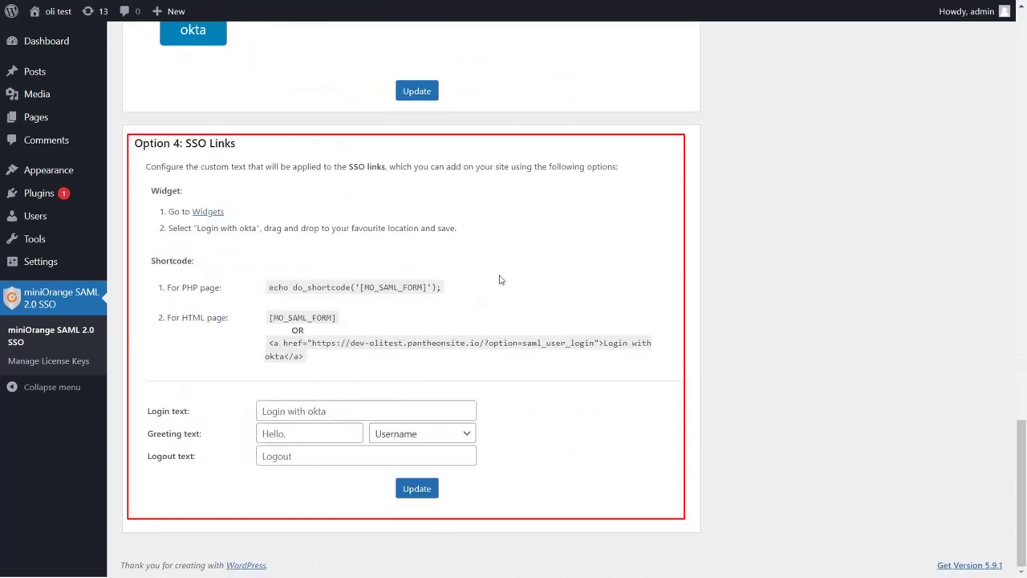